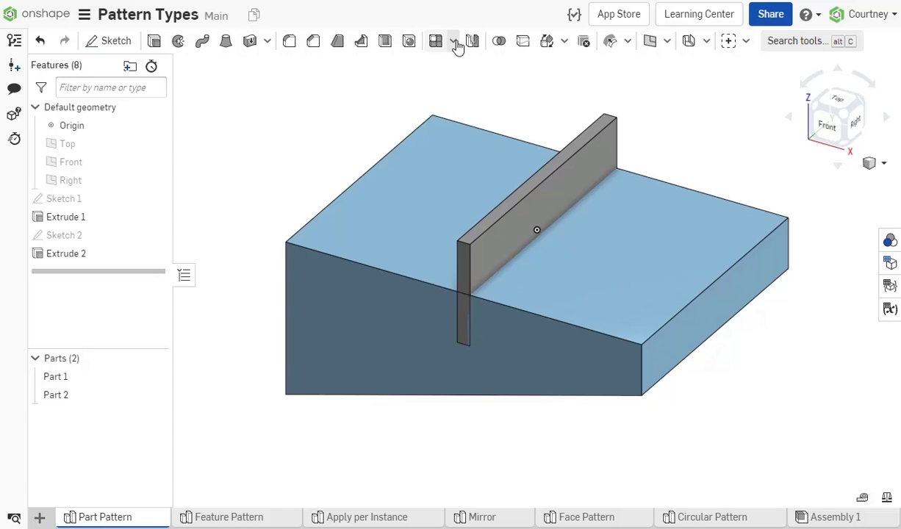
Start Linear pattern 1 from the toolbar's pattern-type dropdown
click(454, 42)
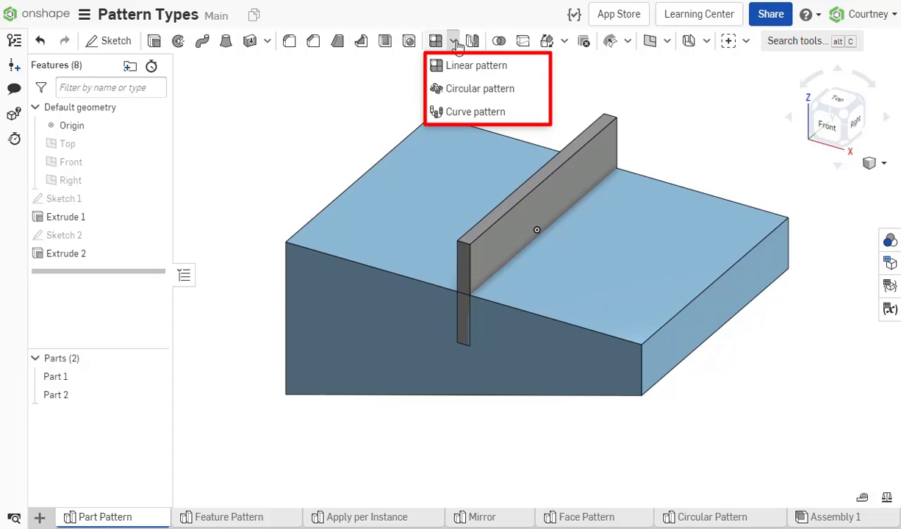
click(454, 42)
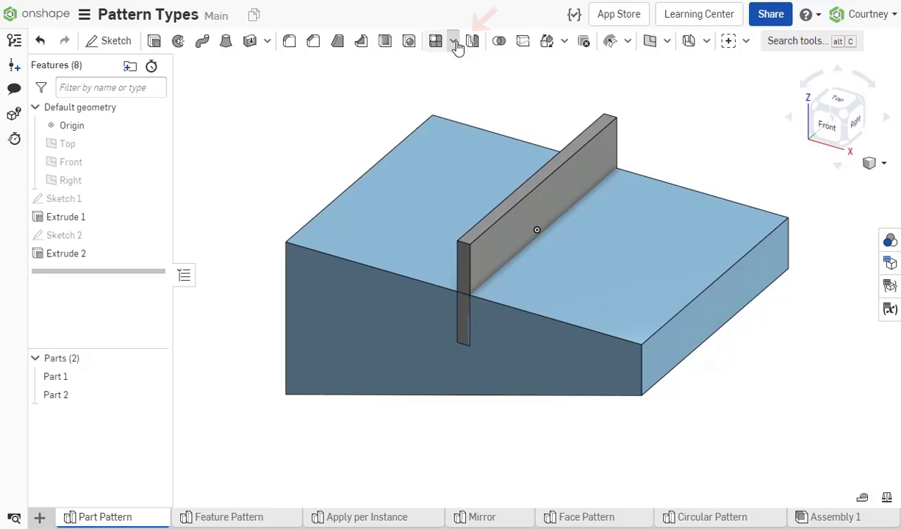
click(455, 42)
click(466, 66)
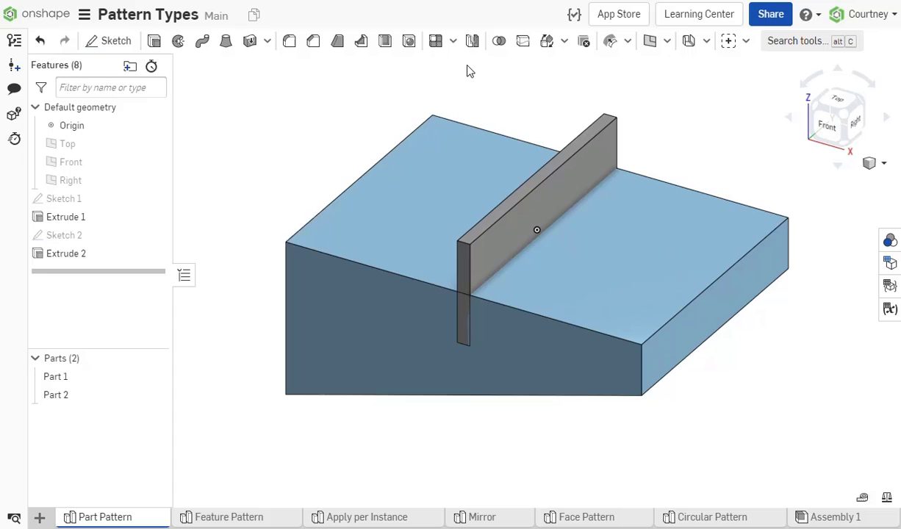
Set Linear pattern 1 to Part pattern with the Add operation and Merge with all enabled
click(310, 84)
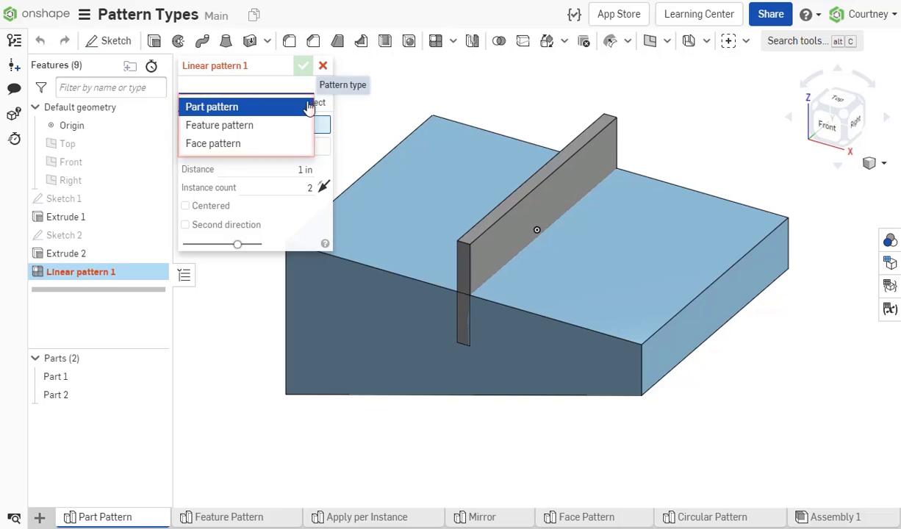
click(307, 107)
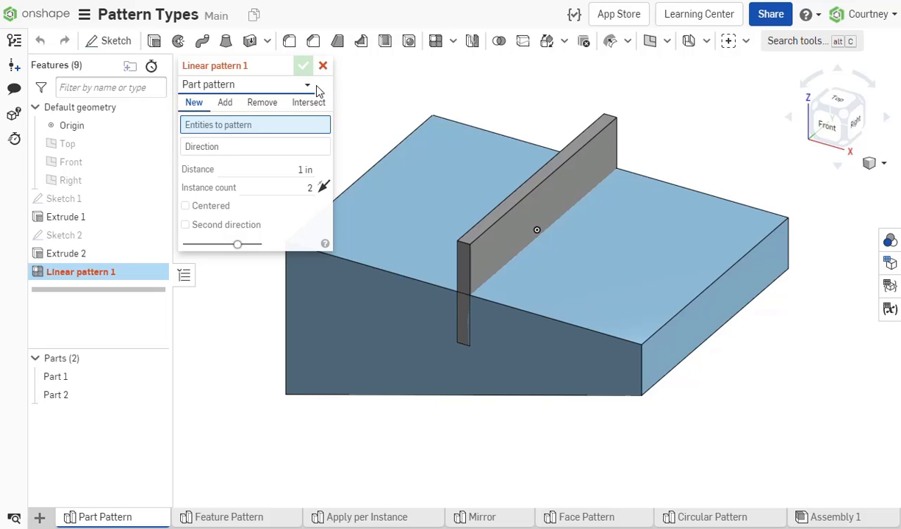
click(229, 101)
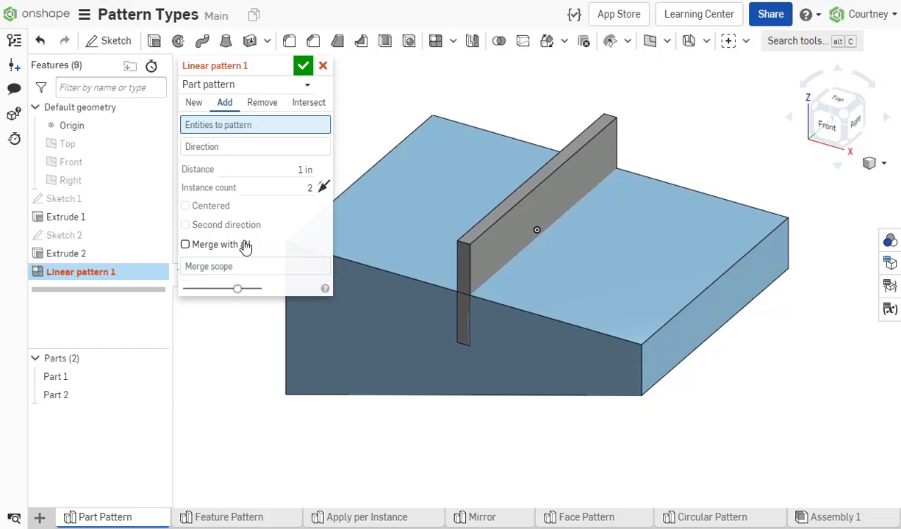
click(245, 246)
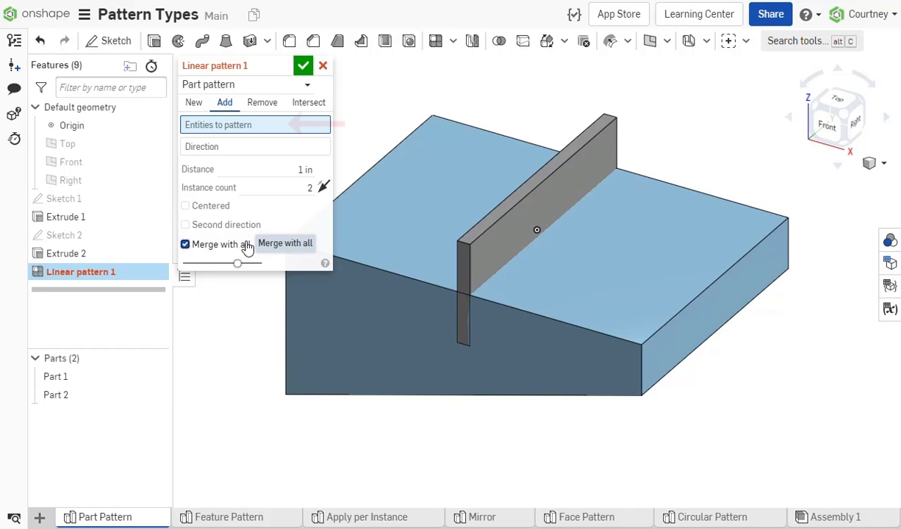
Choose Part 2, the thin rib, to pattern along the block's top back edge
click(468, 251)
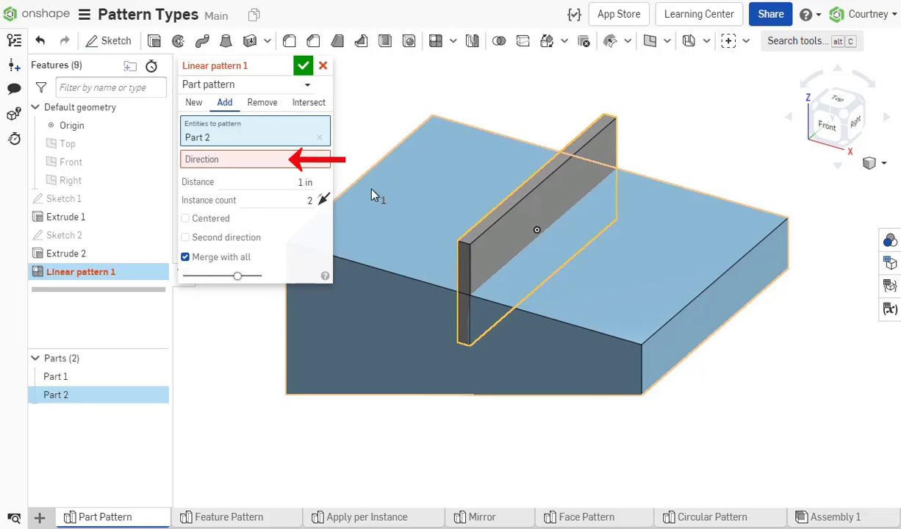
click(326, 164)
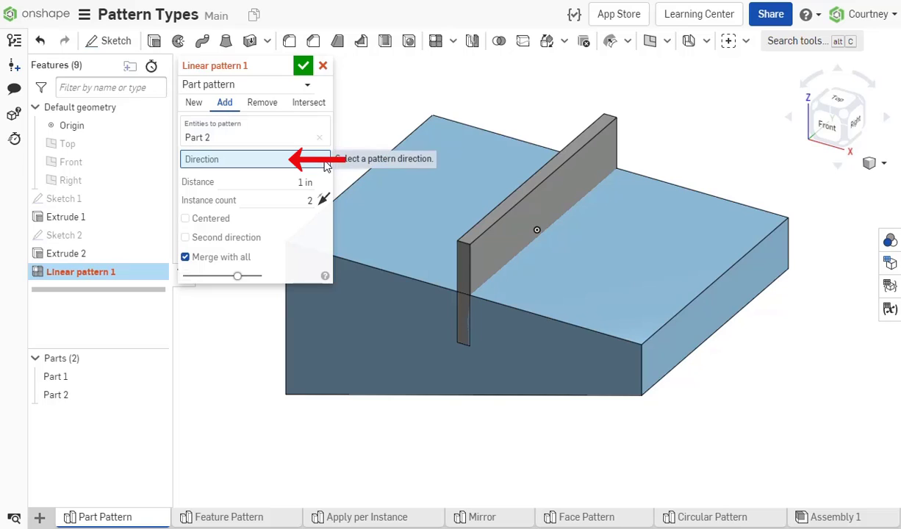
click(501, 140)
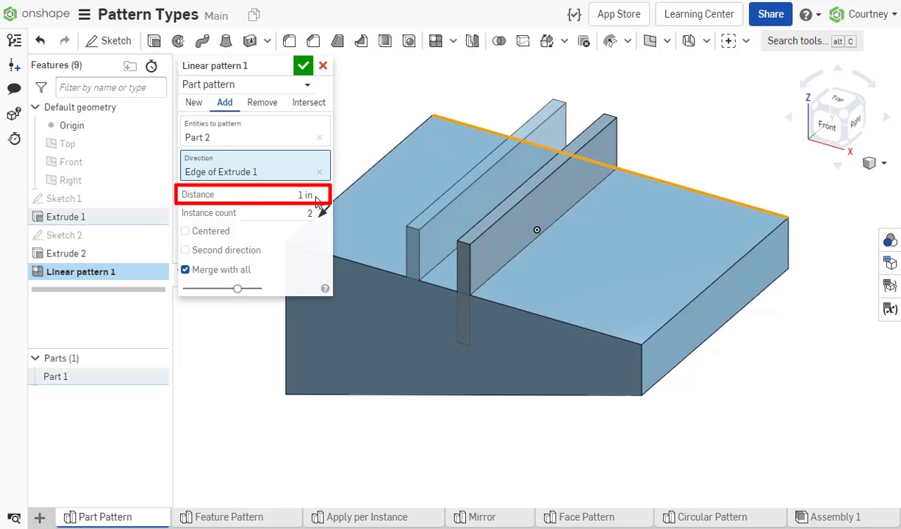
Set 0.75 in spacing, 5 instances, centered, leaving Second direction off
click(305, 195)
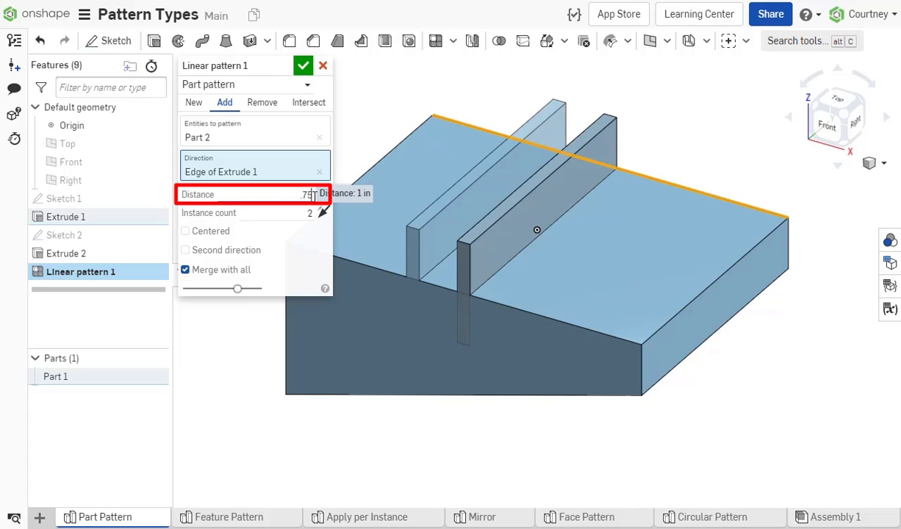
key(Return)
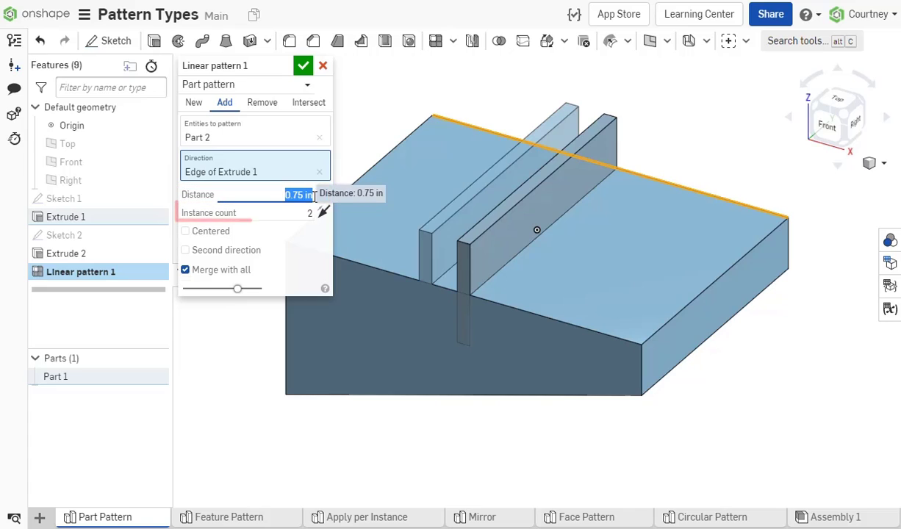
click(300, 214)
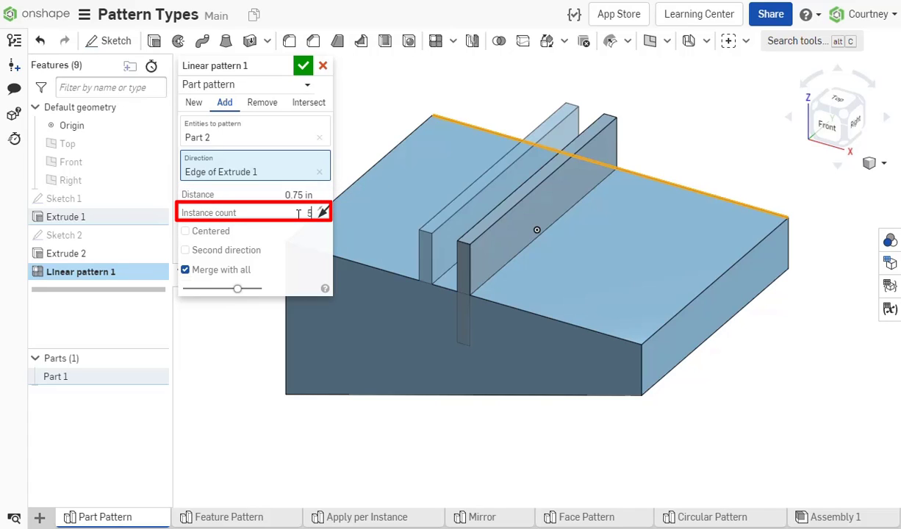
text(5)
key(Return)
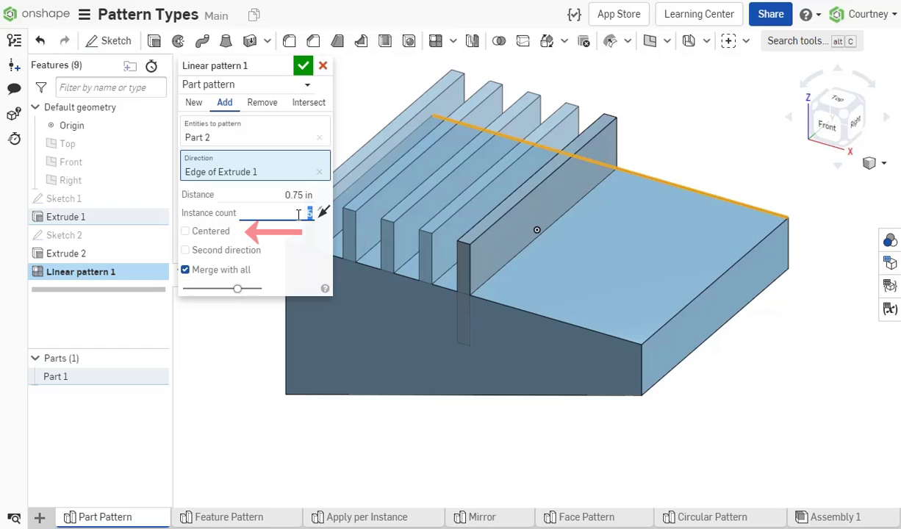
click(200, 232)
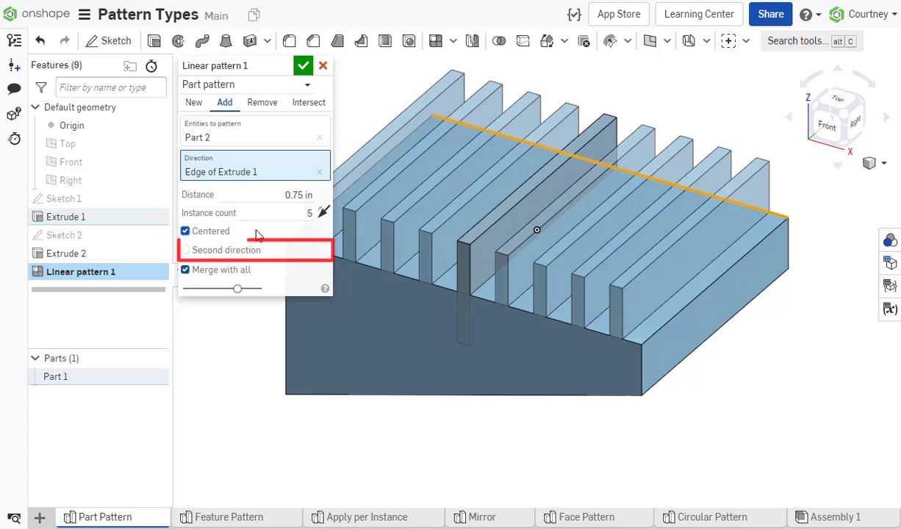
click(246, 251)
click(247, 251)
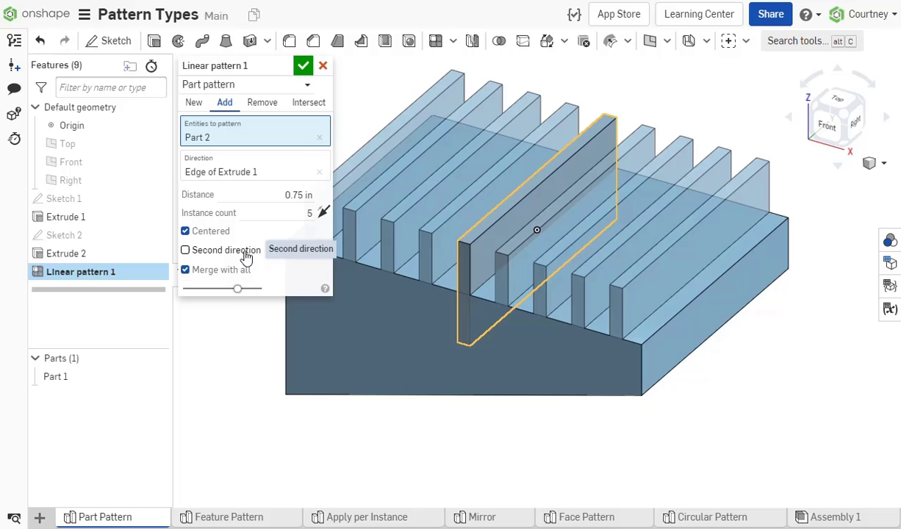
Change the rib pattern's boolean from Add to Remove so the ribs cut slots
click(303, 68)
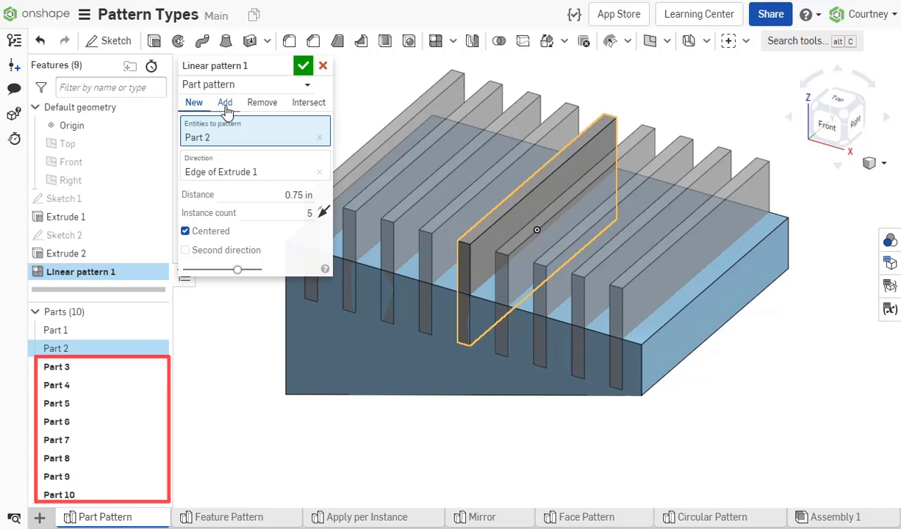
click(232, 109)
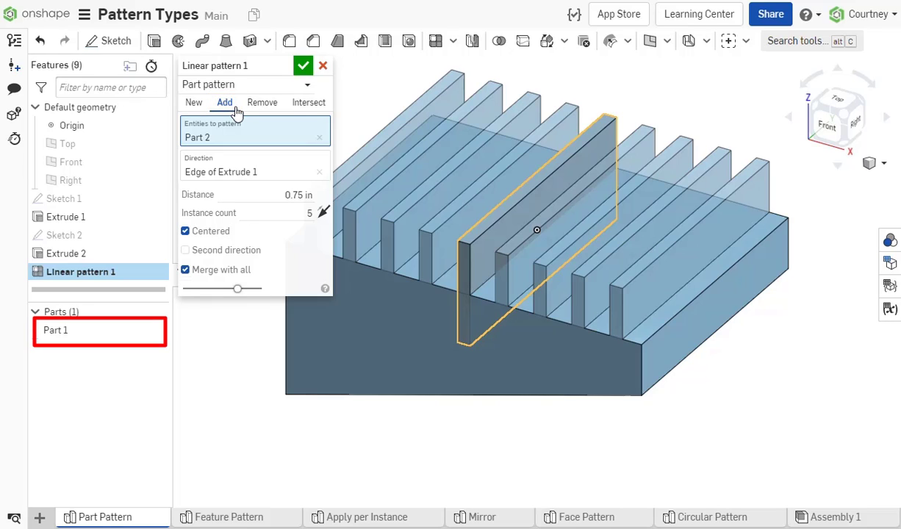
click(280, 109)
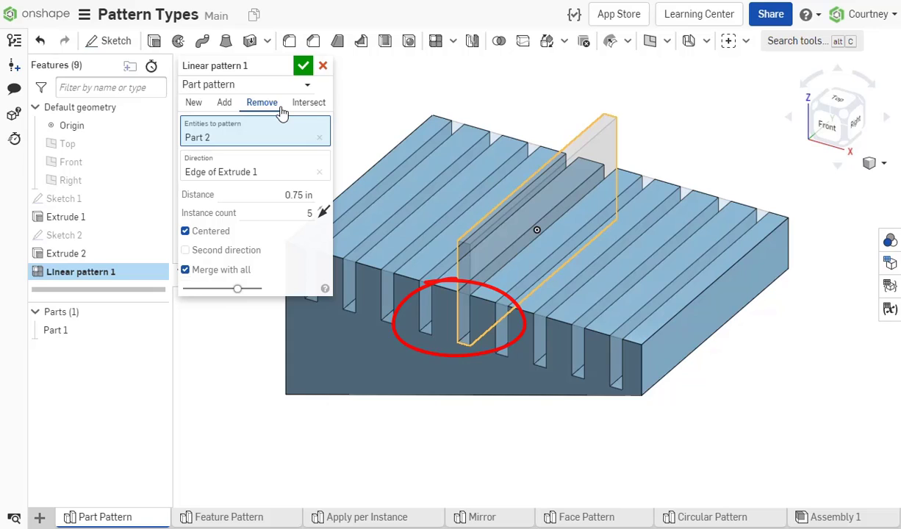
Switch the rib pattern's boolean to Intersect, keeping only the rib-block overlap
click(329, 110)
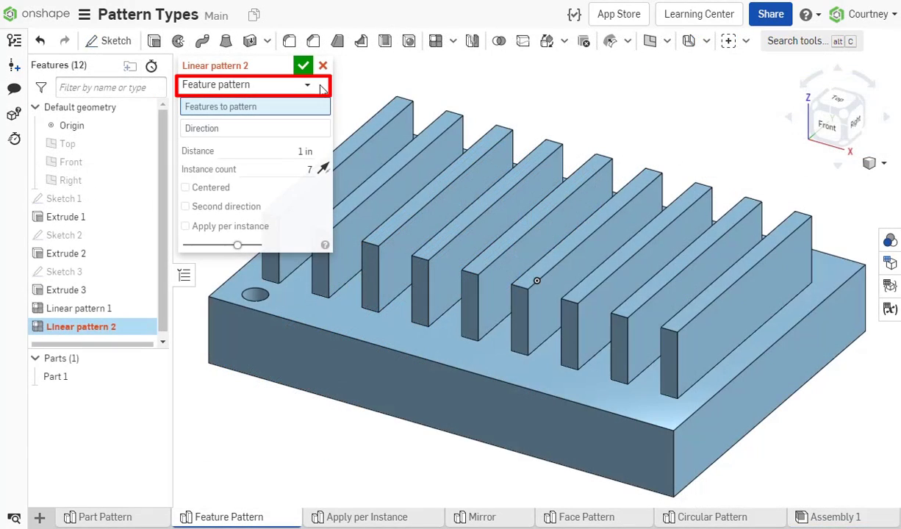
Pattern the Extrude 3 hole along the block's front top edge
click(253, 300)
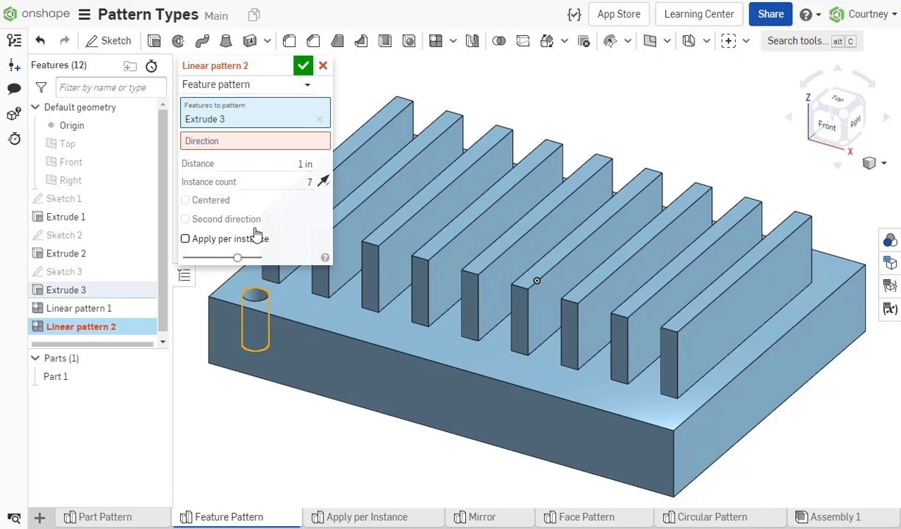
click(251, 141)
click(298, 326)
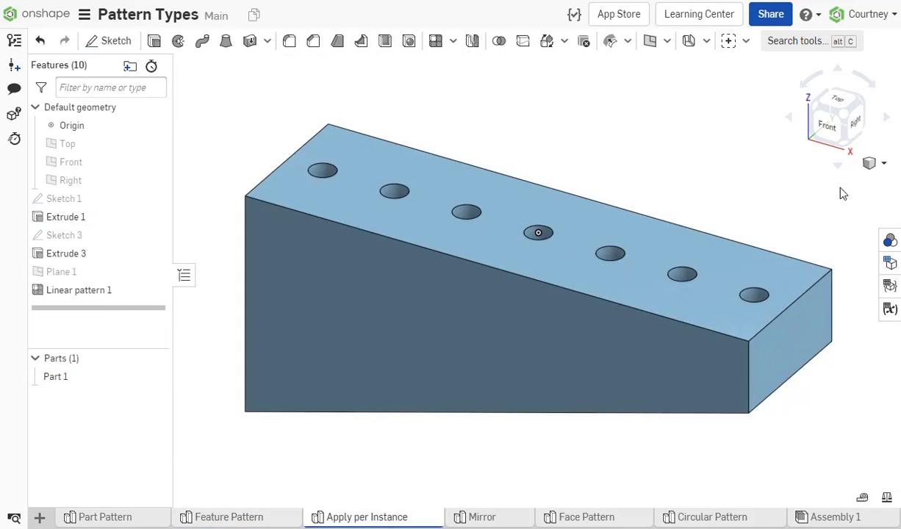
Show the wedge part in section view and reopen Linear pattern 1 for editing
click(883, 164)
click(864, 463)
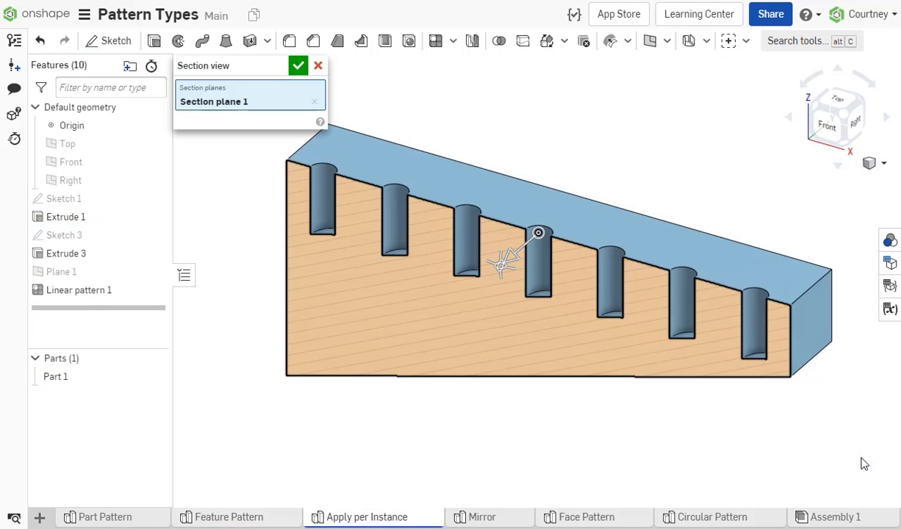
click(298, 65)
right_click(162, 293)
click(163, 321)
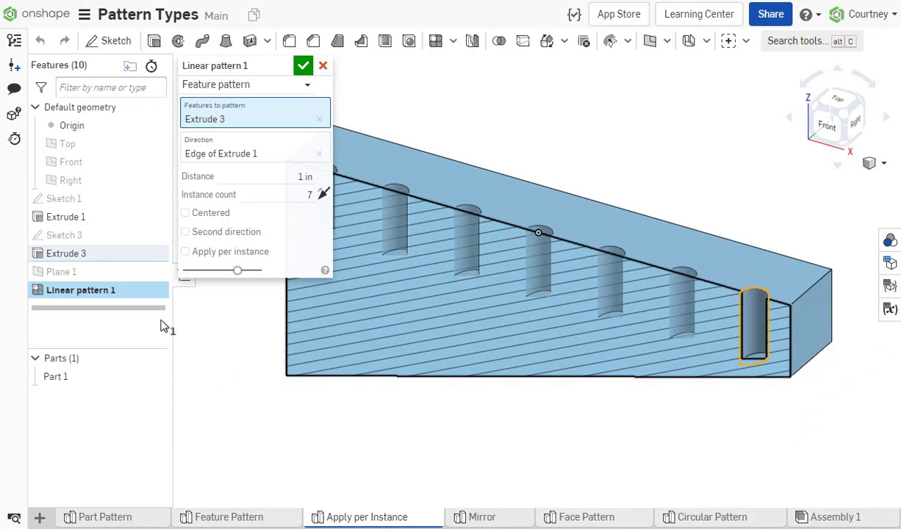
Enable Apply per instance on Linear pattern 1 and confirm the hole pattern
click(184, 253)
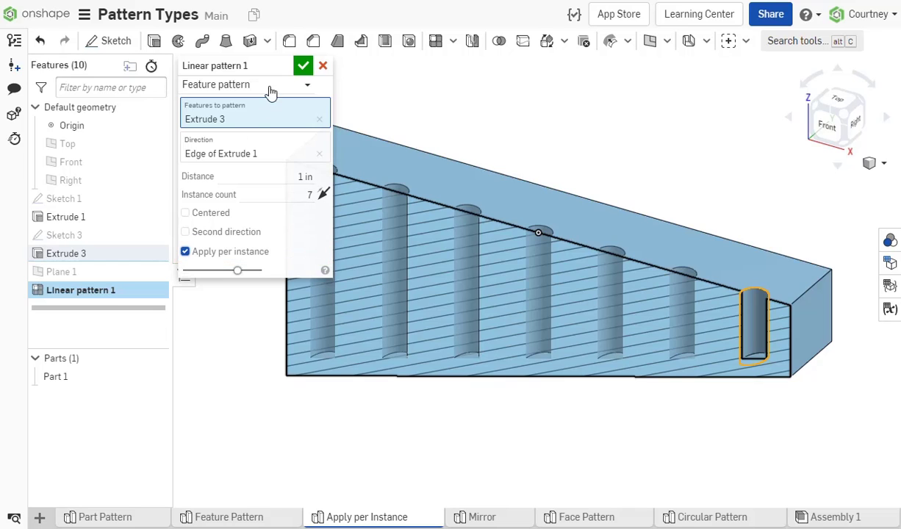
click(302, 67)
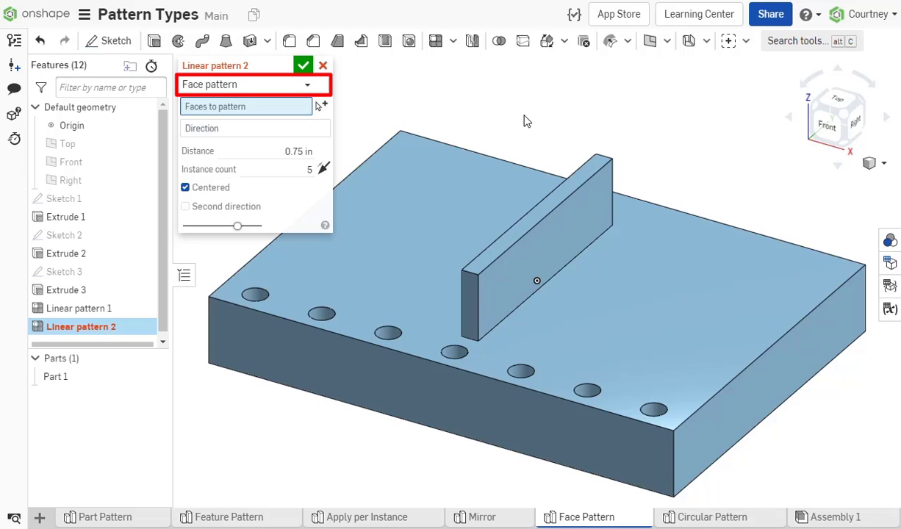
Select the wall's faces to pattern using a Protrusion-type face selection
right_click(525, 115)
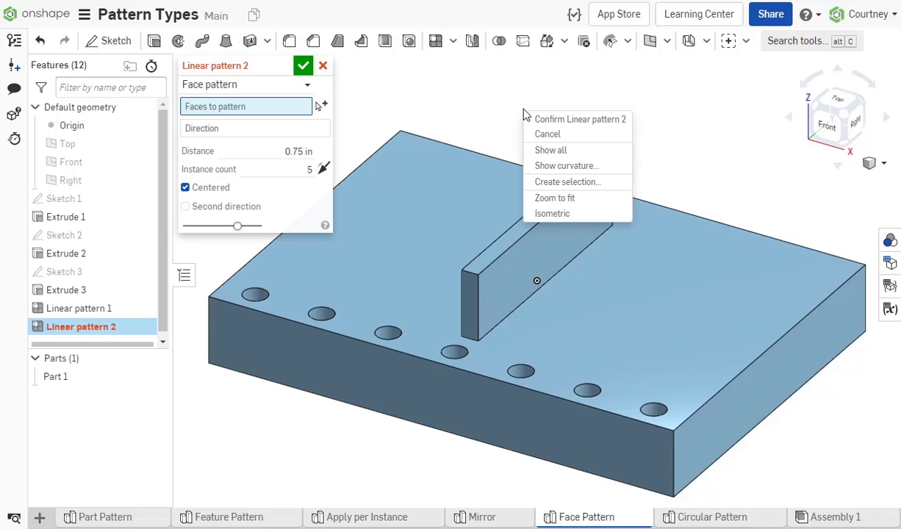
click(533, 186)
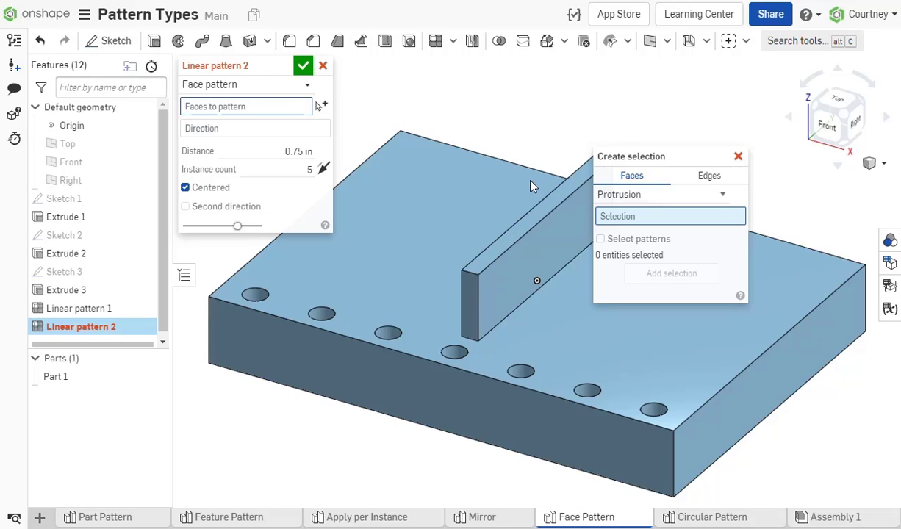
click(723, 196)
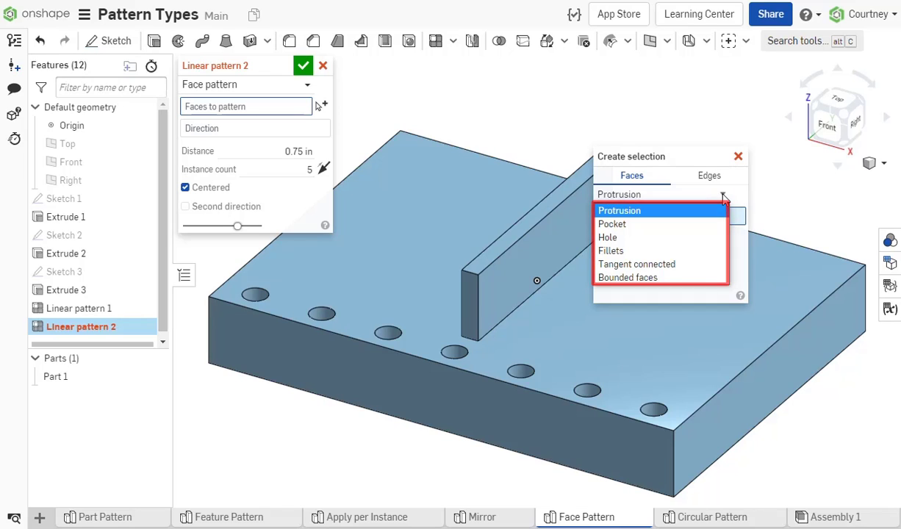
click(724, 197)
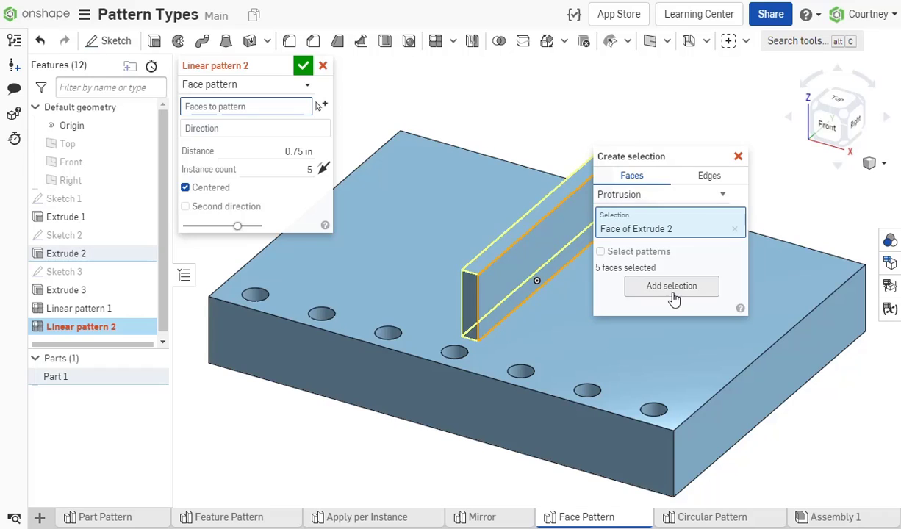
click(671, 288)
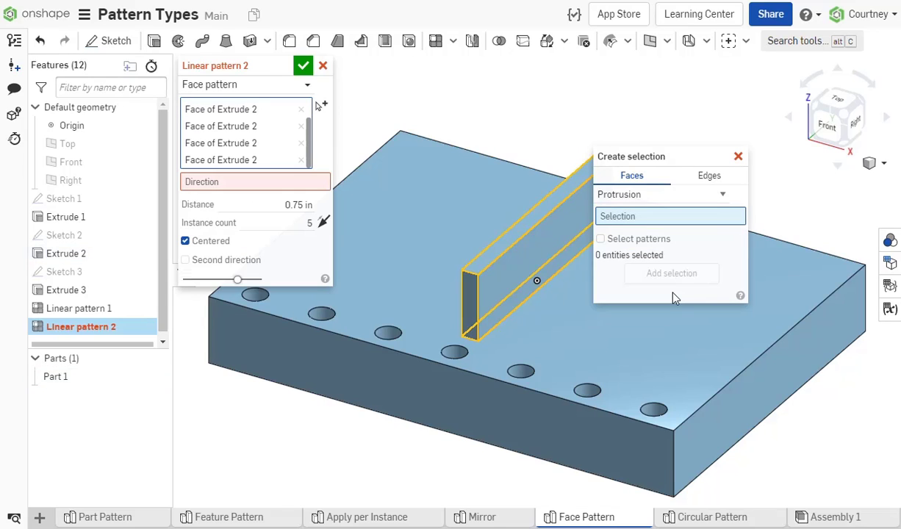
click(738, 156)
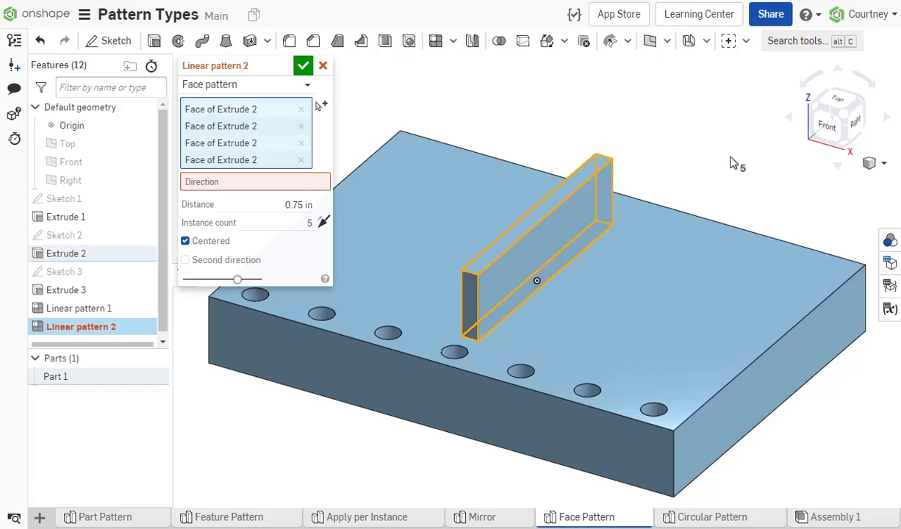
Pattern the wall faces along the block's long top edge and apply
click(316, 182)
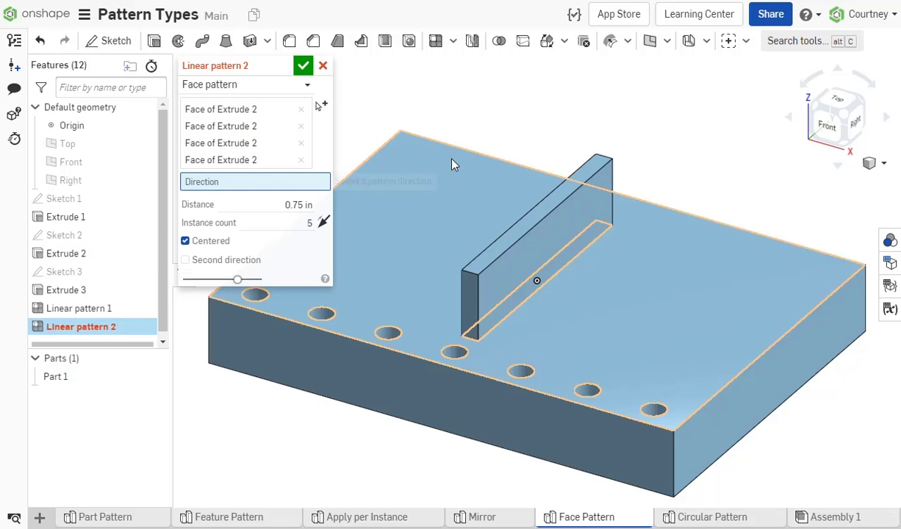
click(474, 152)
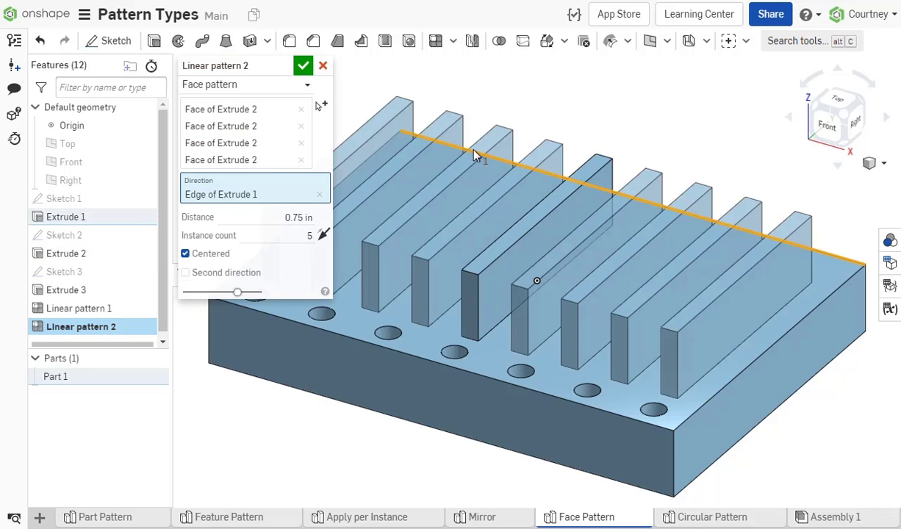
click(303, 66)
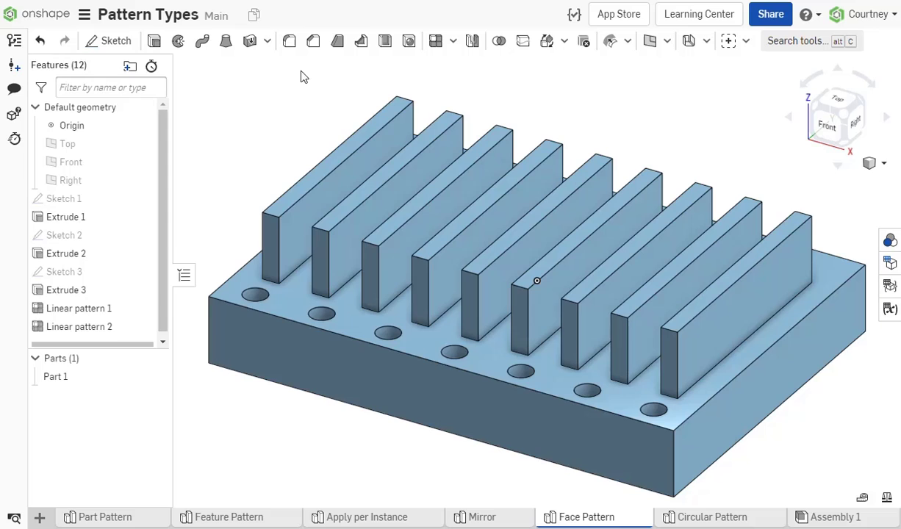
Reopen Linear pattern 1 and change its type to Face pattern
right_click(133, 310)
click(152, 340)
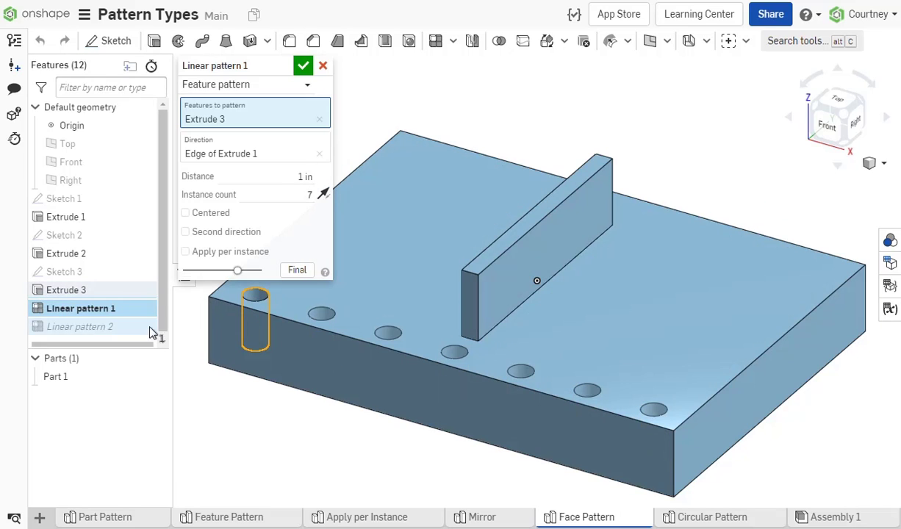
click(291, 85)
click(297, 145)
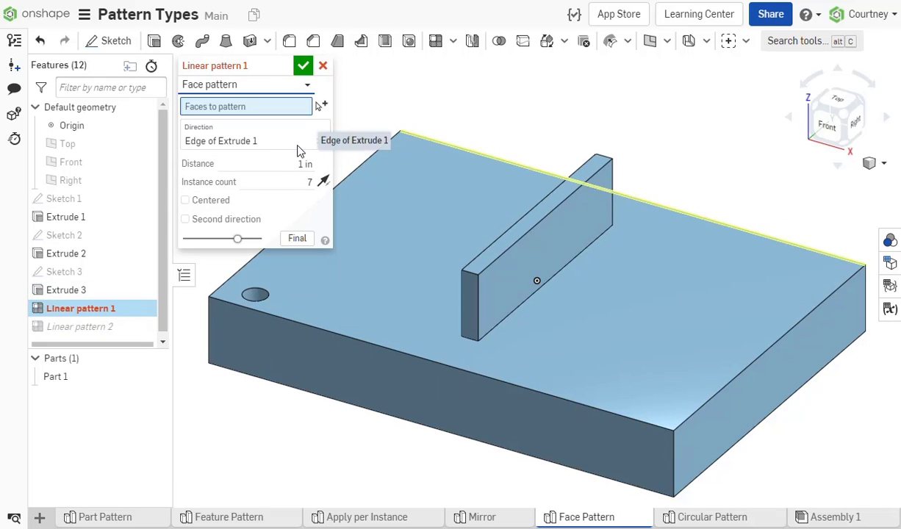
Select the small hole's two faces with a Hole-type face selection
right_click(364, 105)
click(383, 181)
click(546, 193)
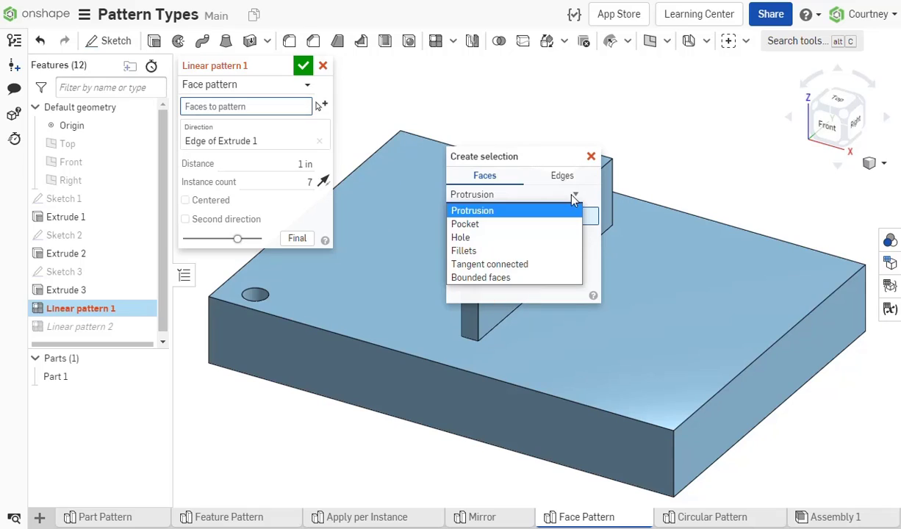
click(565, 236)
click(251, 303)
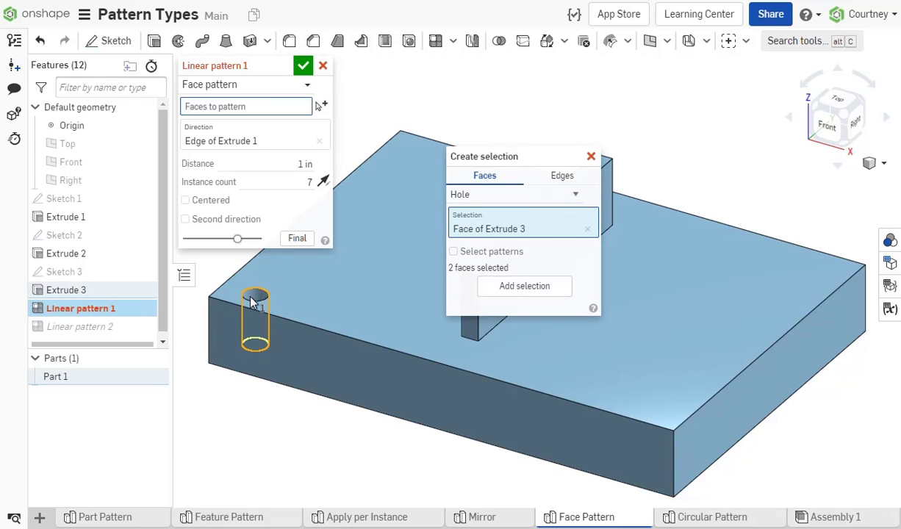
click(497, 287)
click(591, 157)
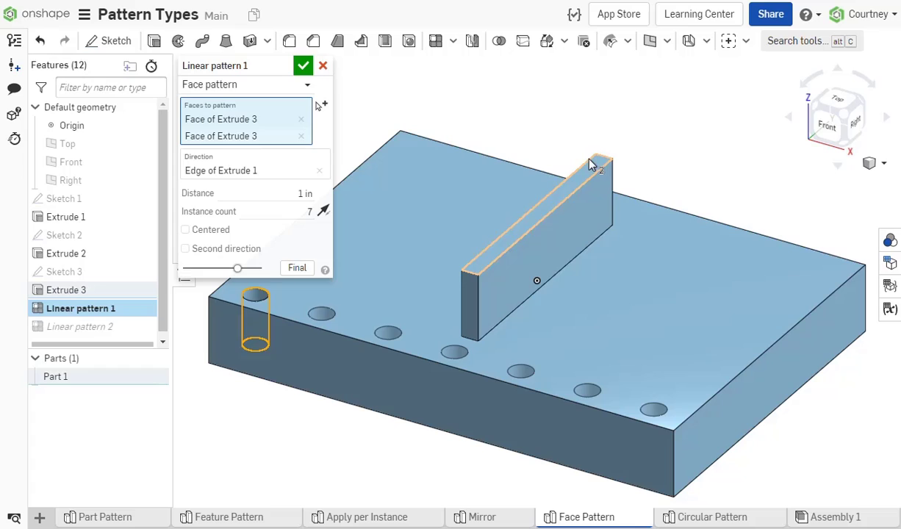